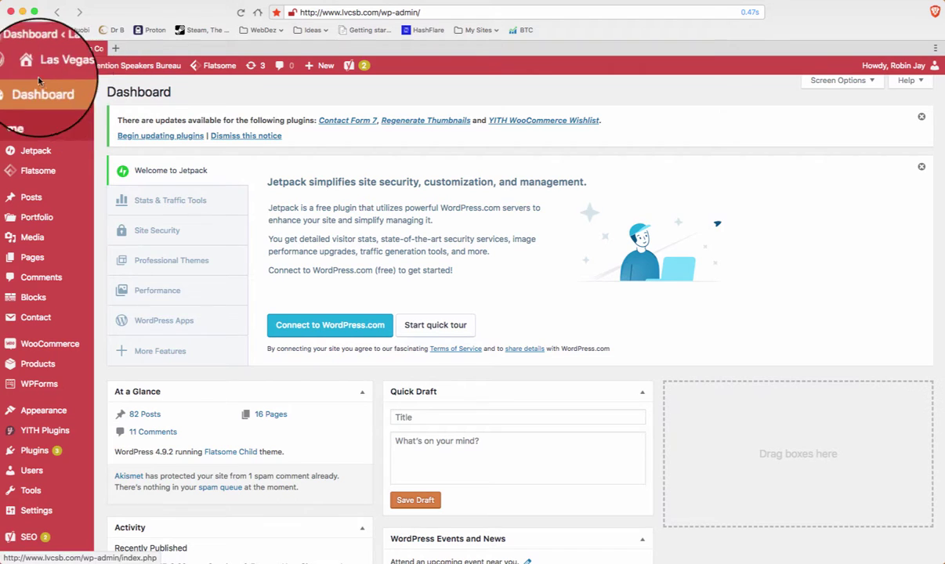
Step: Open the In-Demand Speakers page on the live site and load it for editing with UX Builder
mouse_move(36, 72)
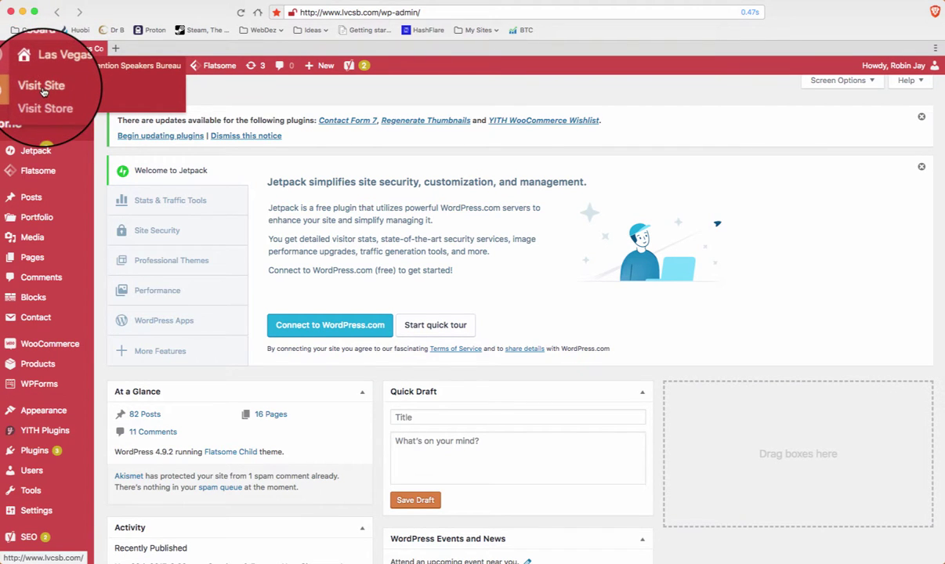
left_click(43, 92)
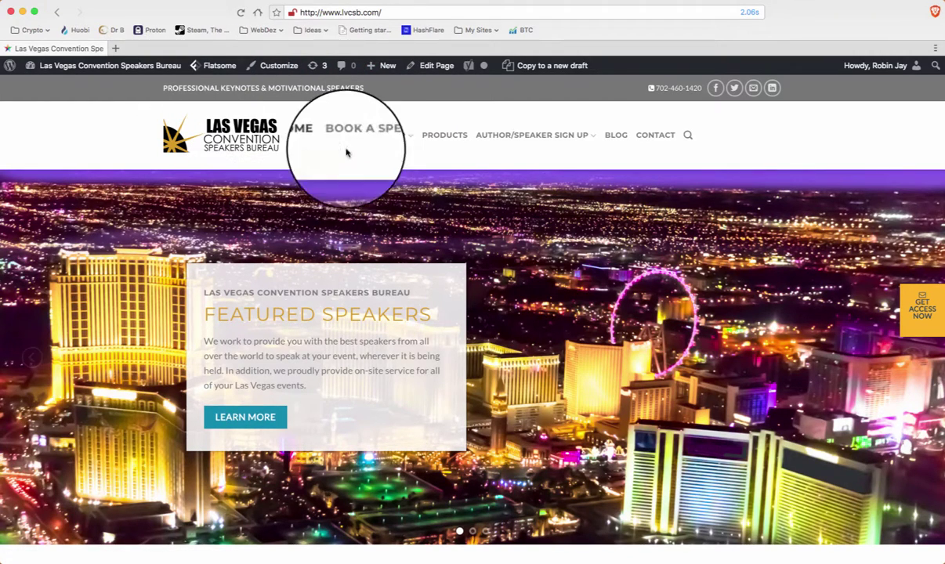
mouse_move(354, 141)
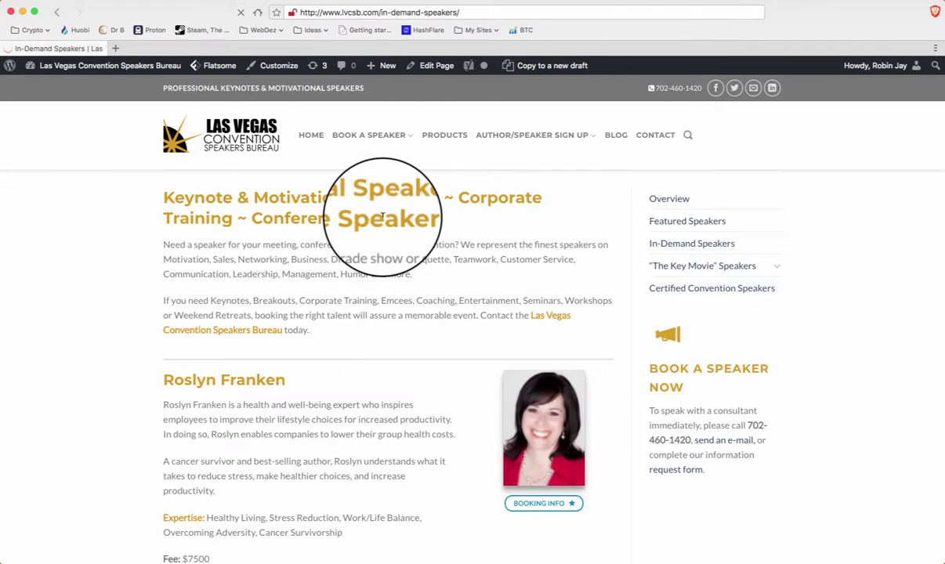
scroll(389, 290, "down", 20)
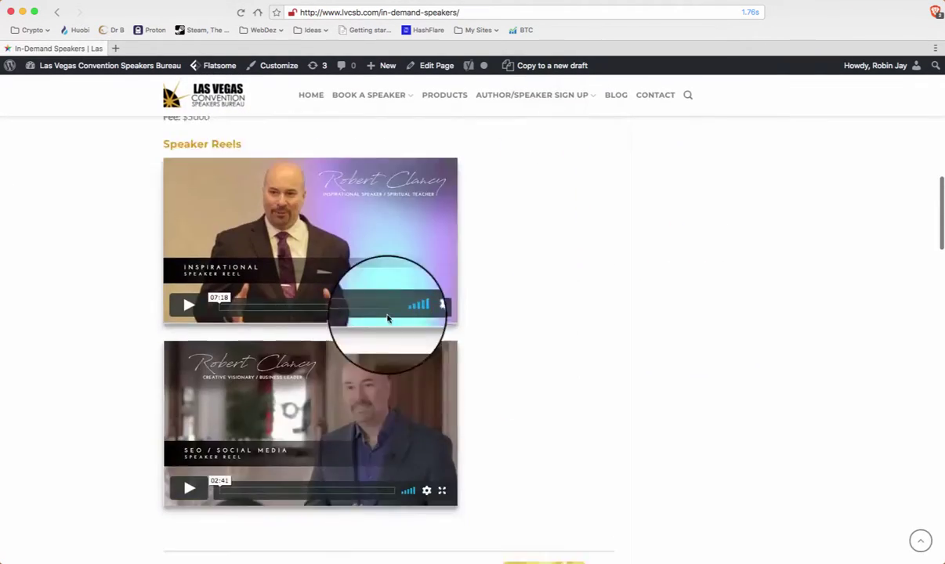
scroll(384, 312, "down", 10)
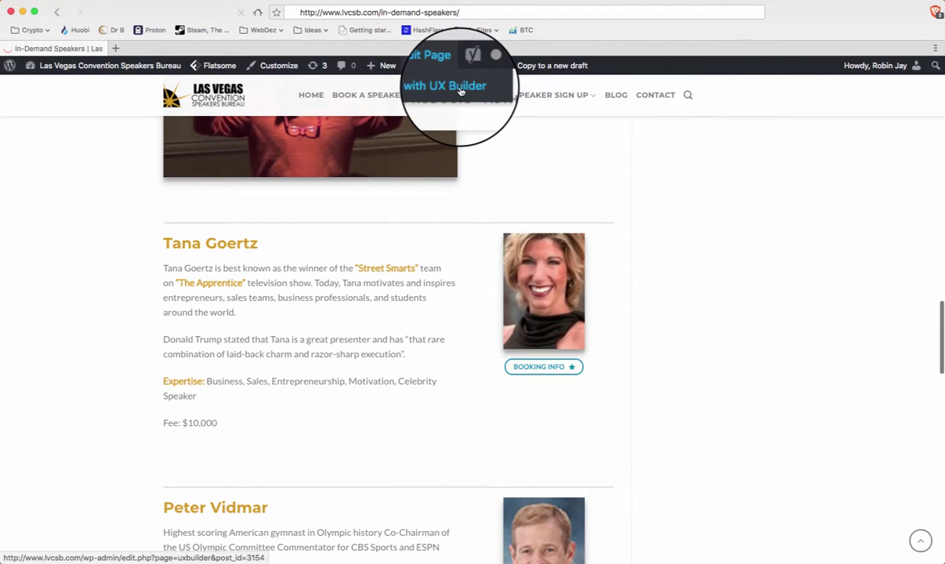
left_click(461, 92)
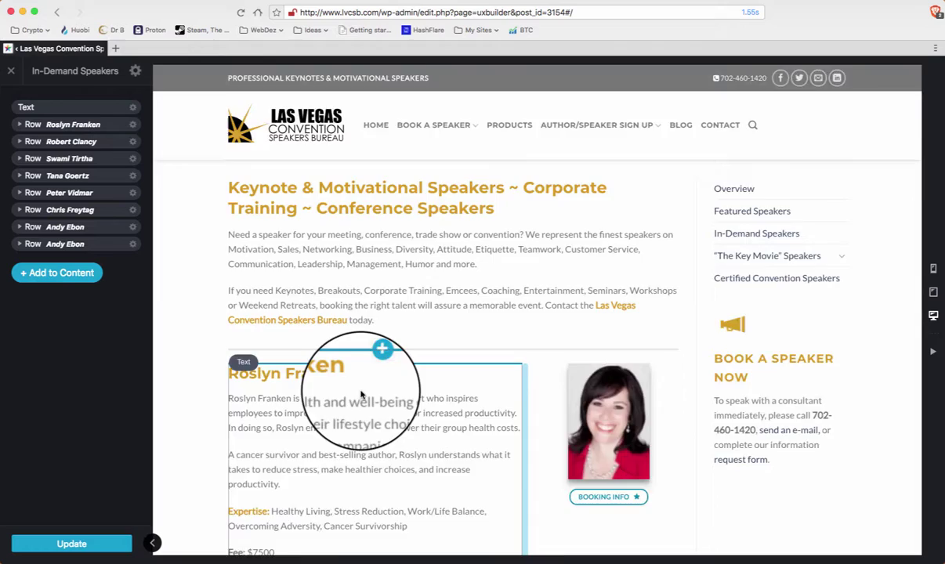
Step: Duplicate the Certified Convention Speaker badge image under the third speaker's Booking Info button
scroll(361, 395, "down", 10)
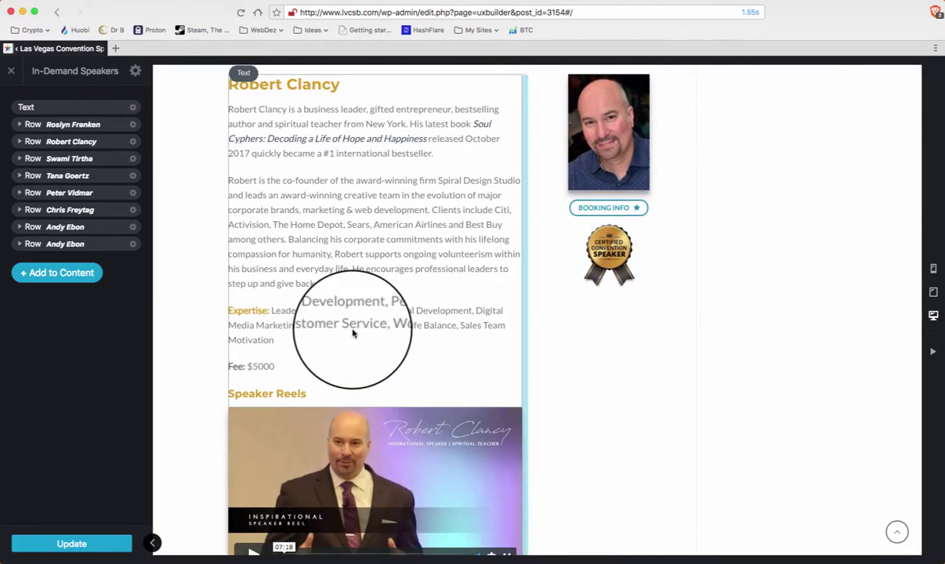
scroll(353, 334, "down", 10)
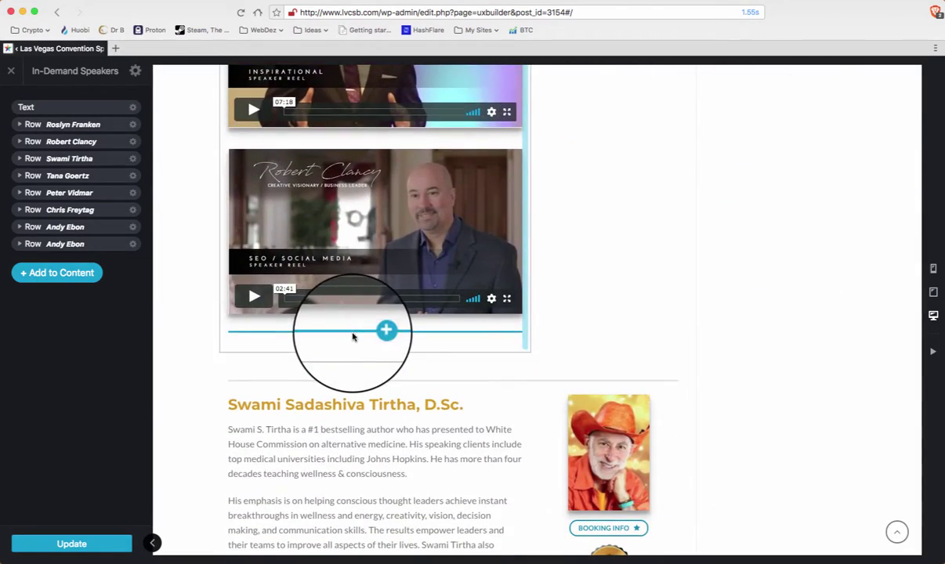
scroll(353, 337, "down", 10)
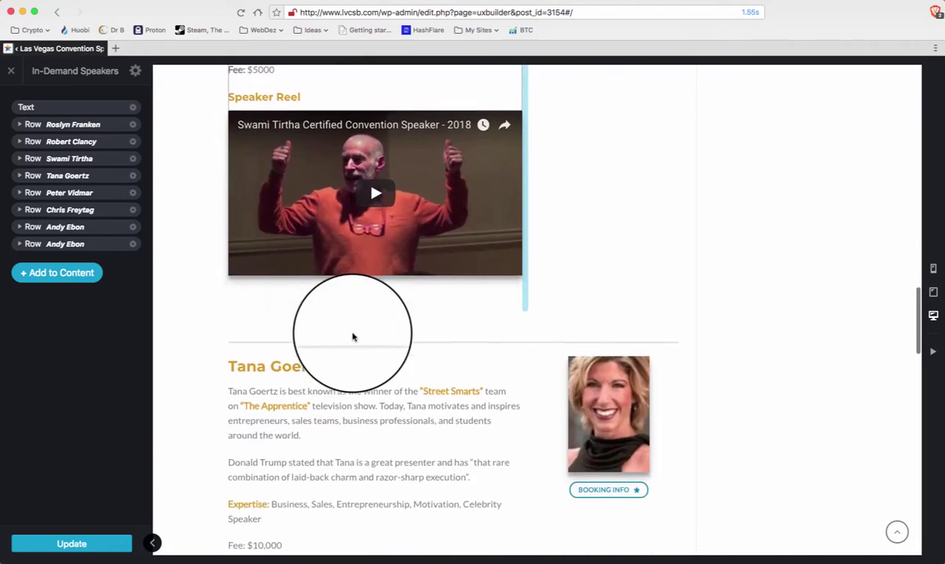
scroll(353, 337, "down", 2)
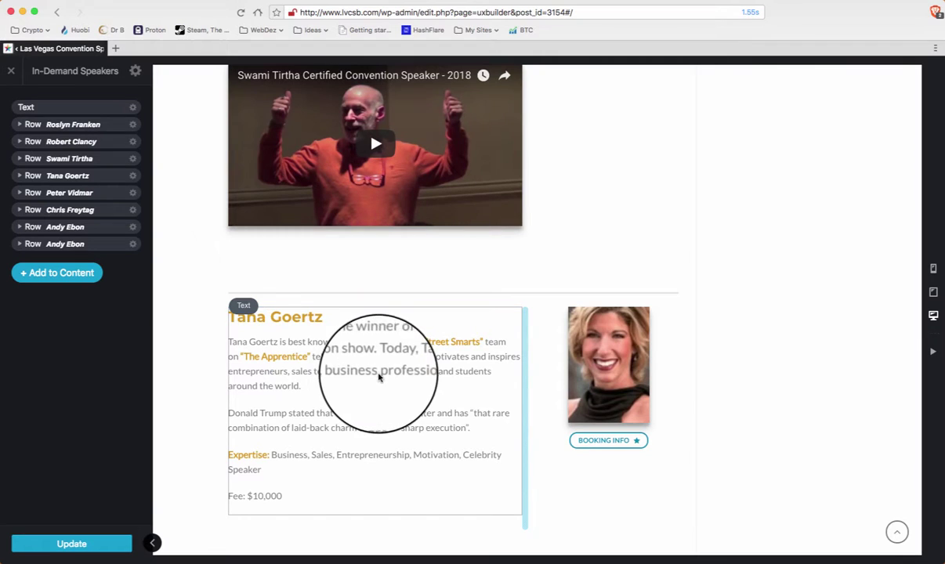
scroll(509, 301, "up", 4)
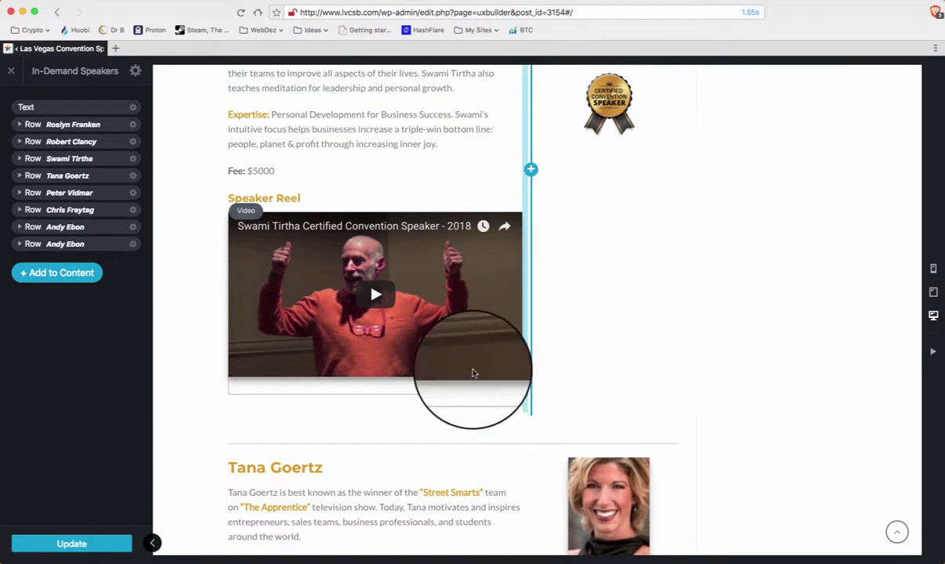
scroll(414, 392, "down", 3)
scroll(414, 455, "down", 2)
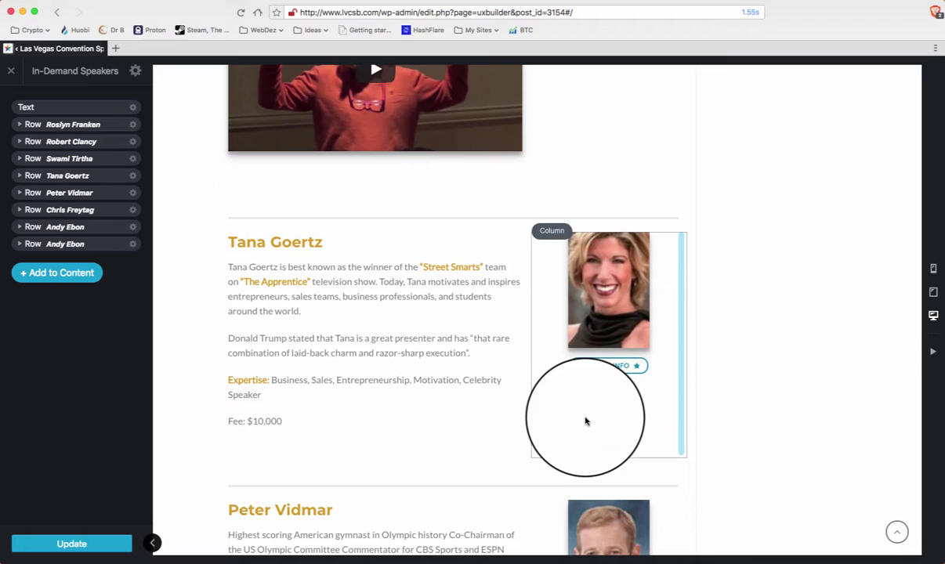
scroll(555, 360, "up", 8)
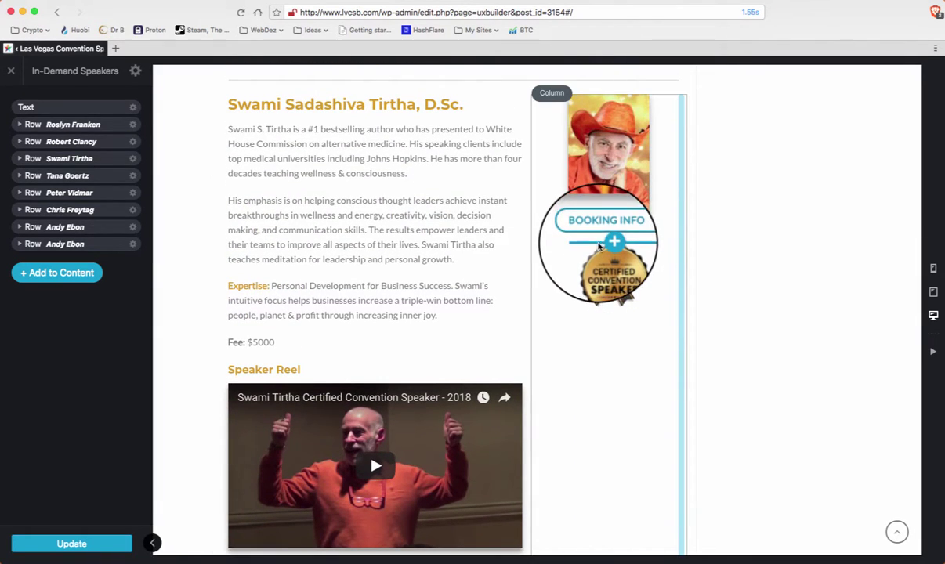
left_click(600, 249)
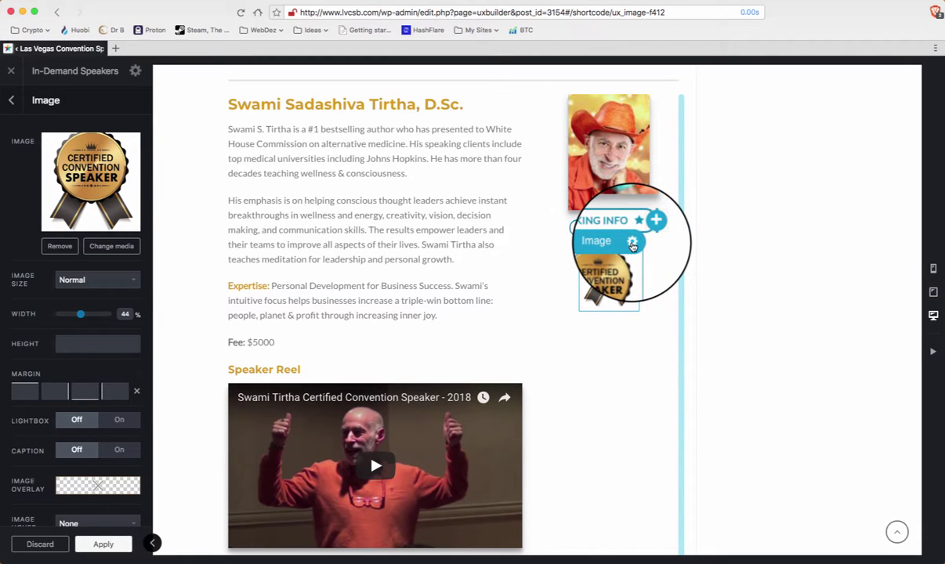
left_click(632, 244)
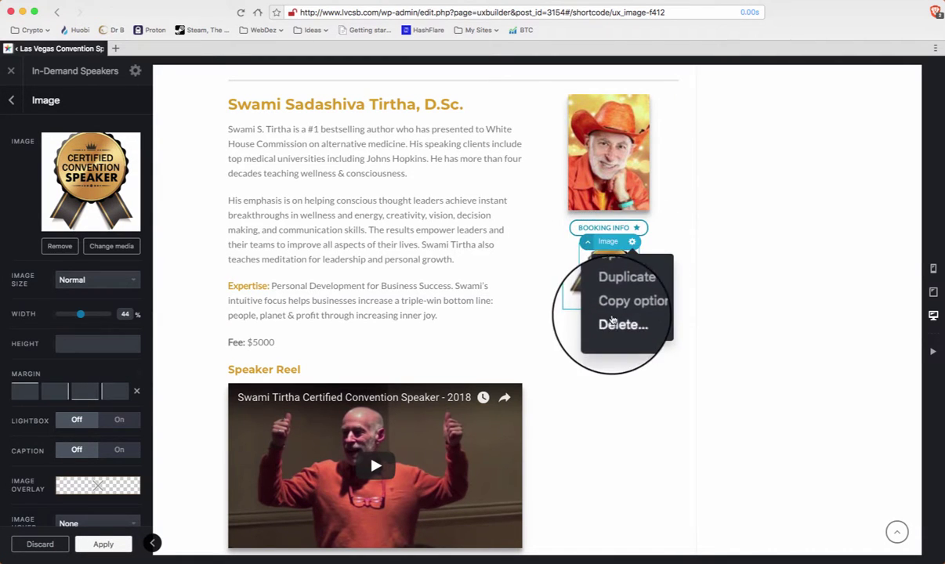
left_click(622, 290)
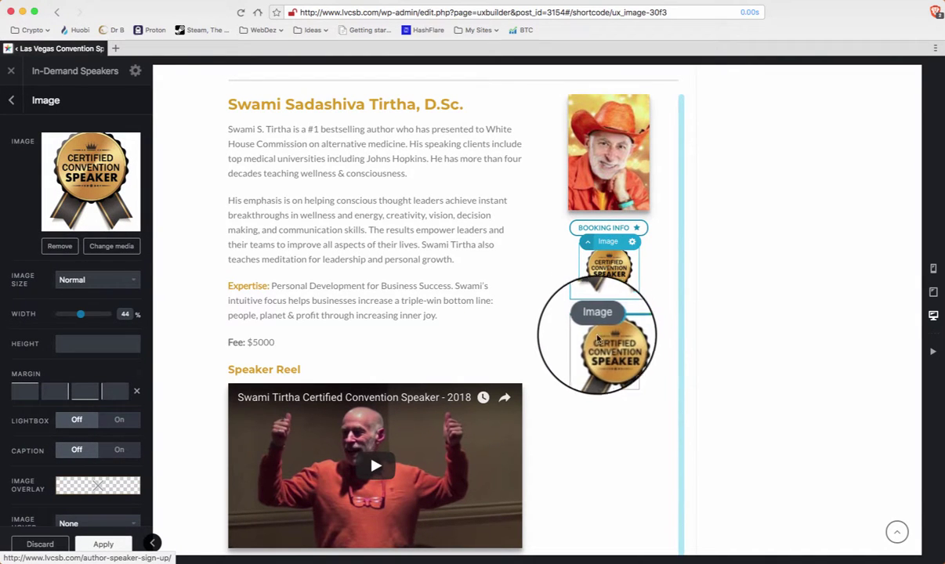
Step: Select the photo column in the fourth speaker's row and return to the page's element list
scroll(597, 342, "down", 8)
left_click(585, 419)
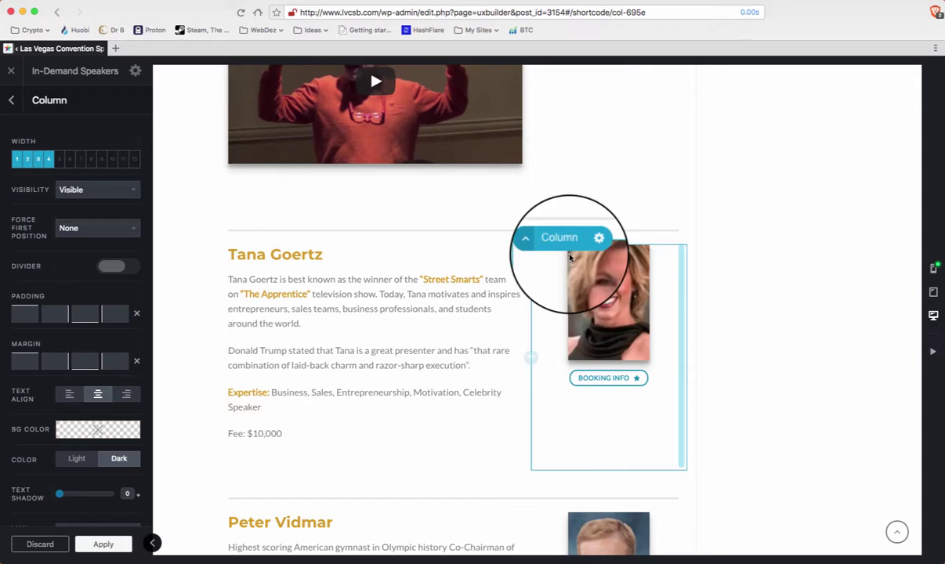
scroll(570, 279, "up", 5)
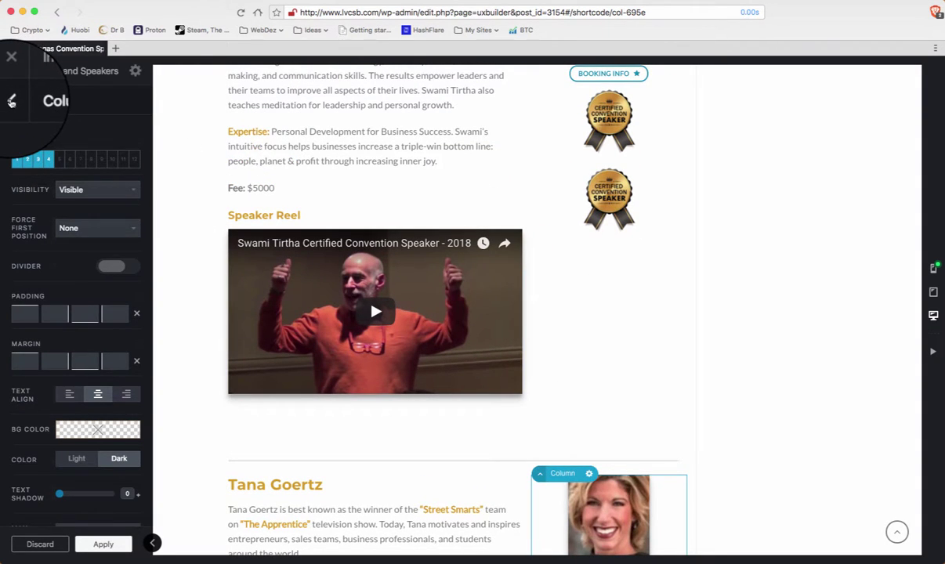
left_click(12, 101)
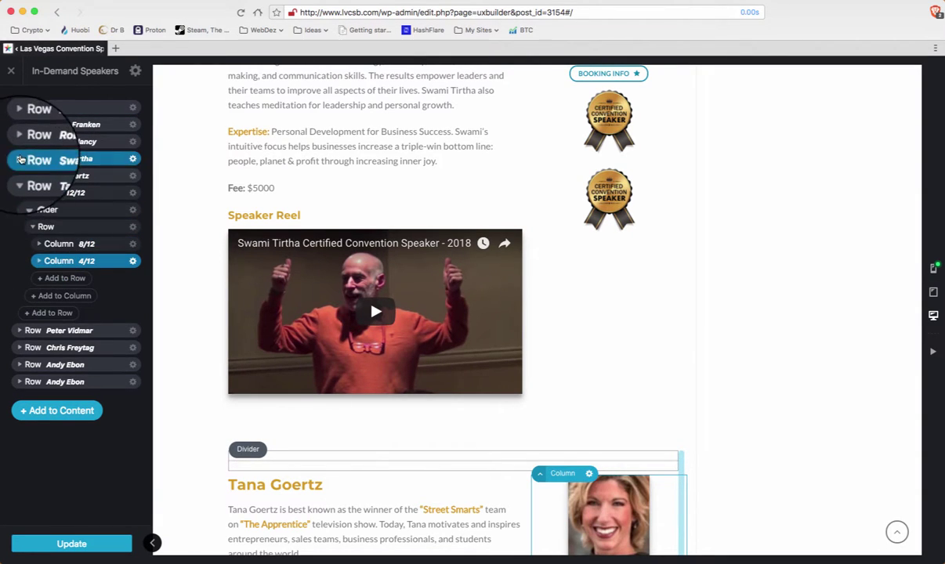
Step: Expand the third speaker's row in the element list down to the images inside its 4/12 column
left_click(19, 160)
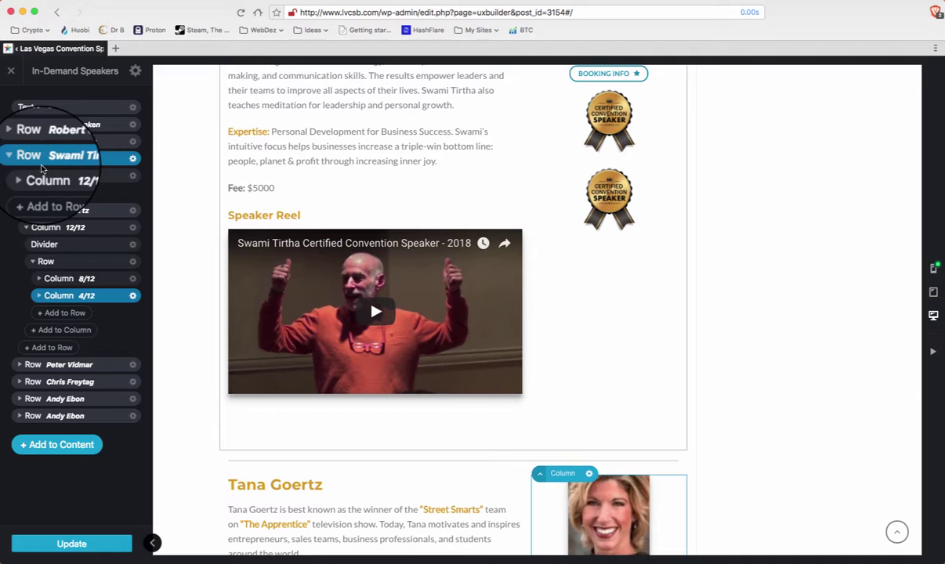
left_click(25, 177)
left_click(33, 207)
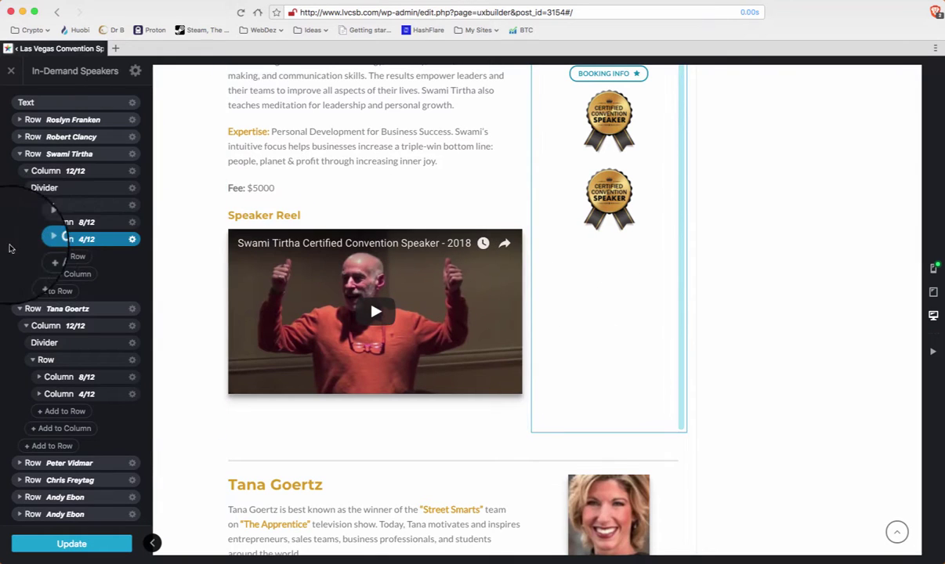
left_click(67, 224)
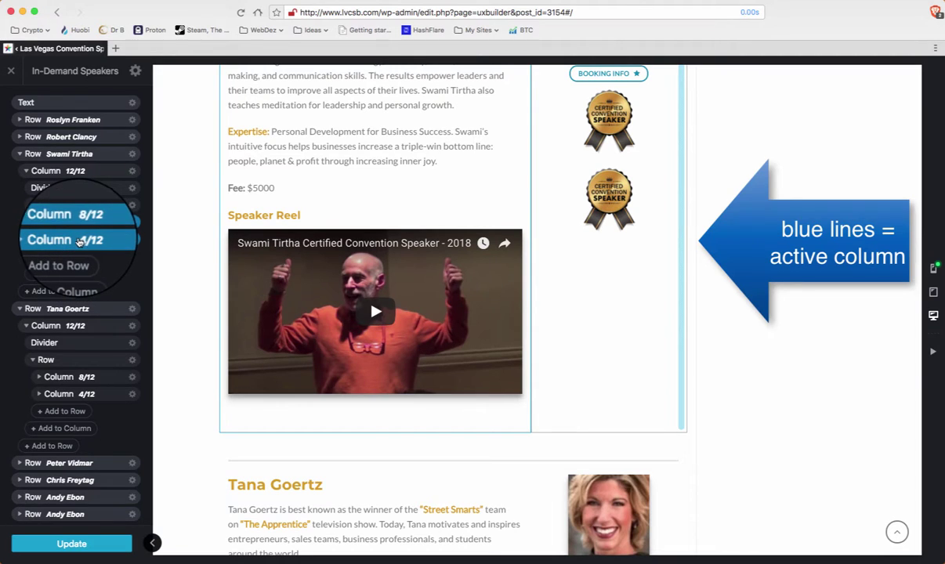
left_click(77, 243)
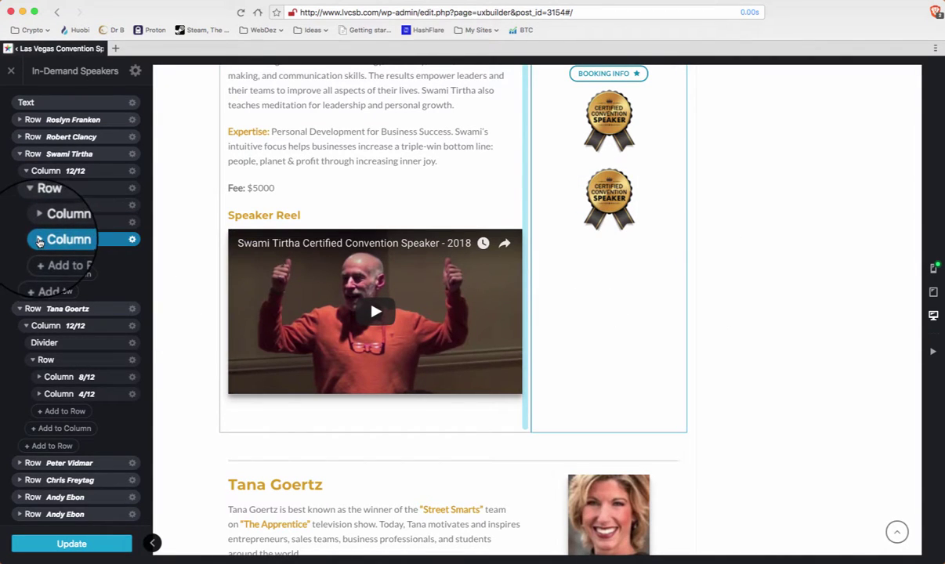
left_click(39, 242)
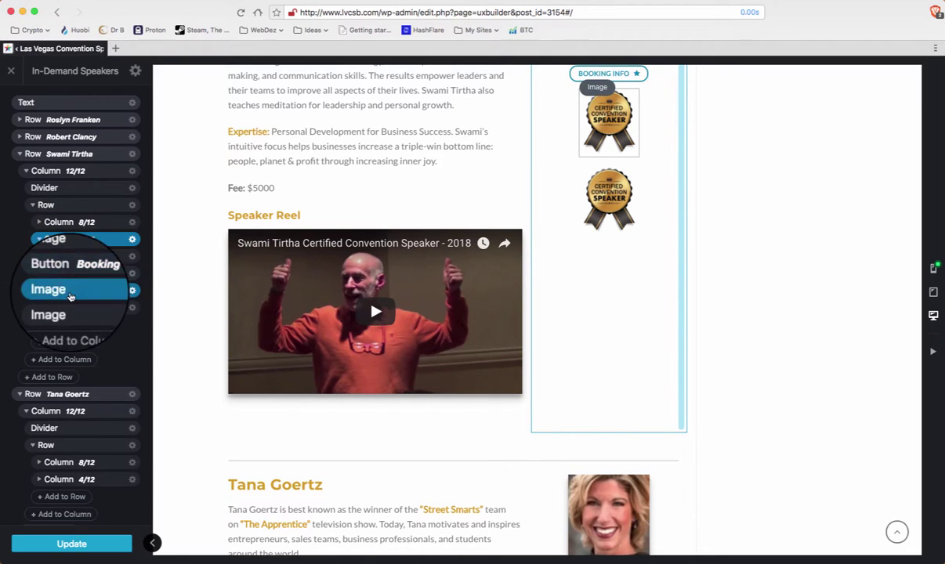
Step: Examine how the nested rows, columns and images are arranged in the third and fourth speakers' rows
scroll(72, 292, "down", 2)
scroll(72, 291, "down", 2)
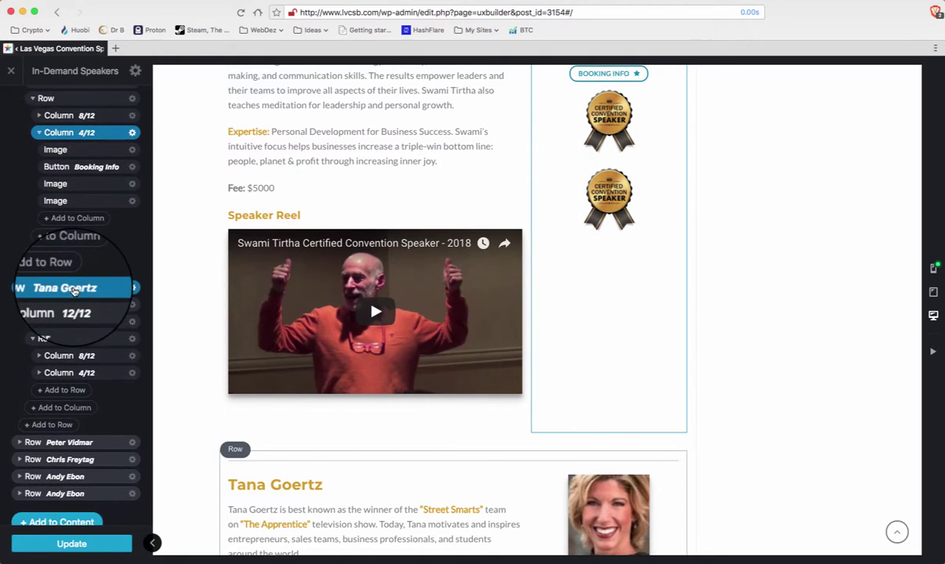
scroll(179, 317, "down", 3)
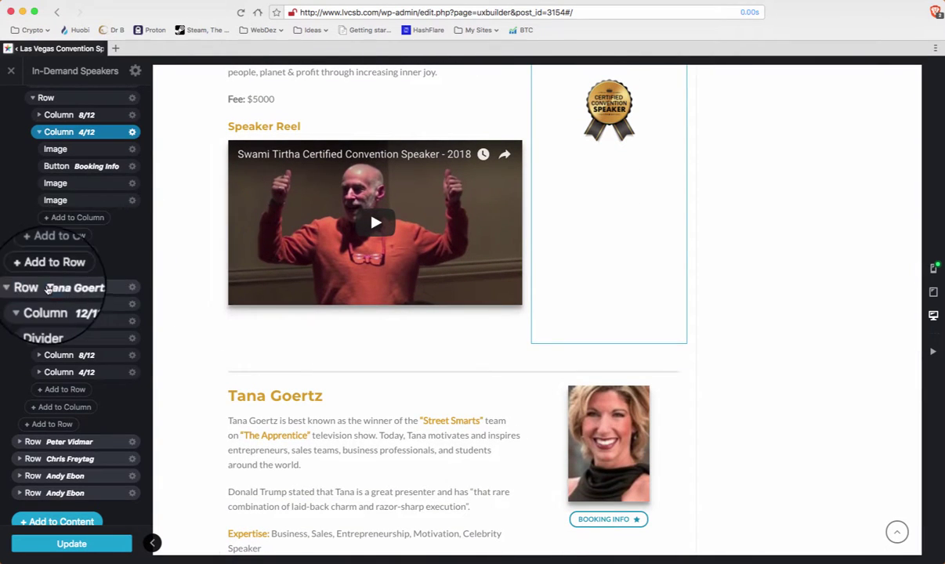
left_click(48, 287)
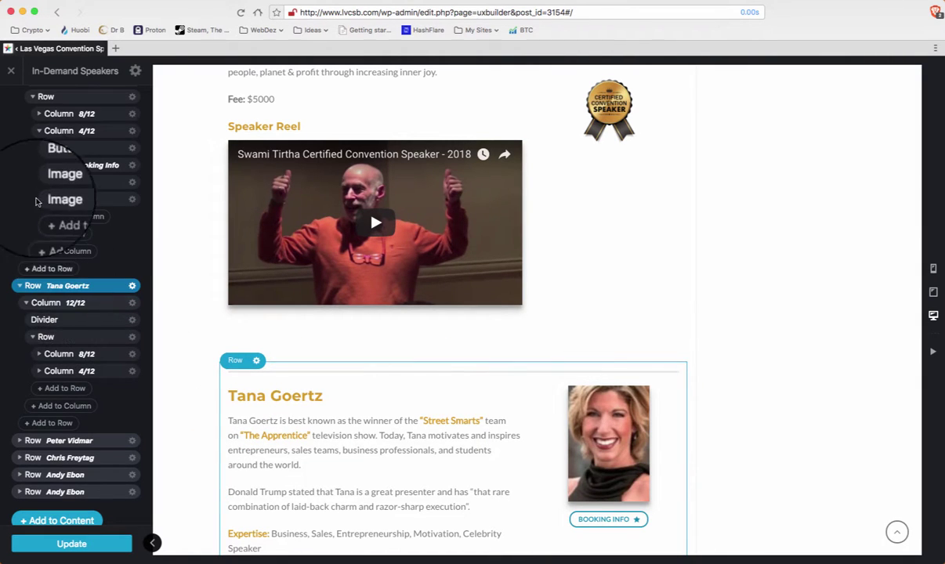
left_click(57, 99)
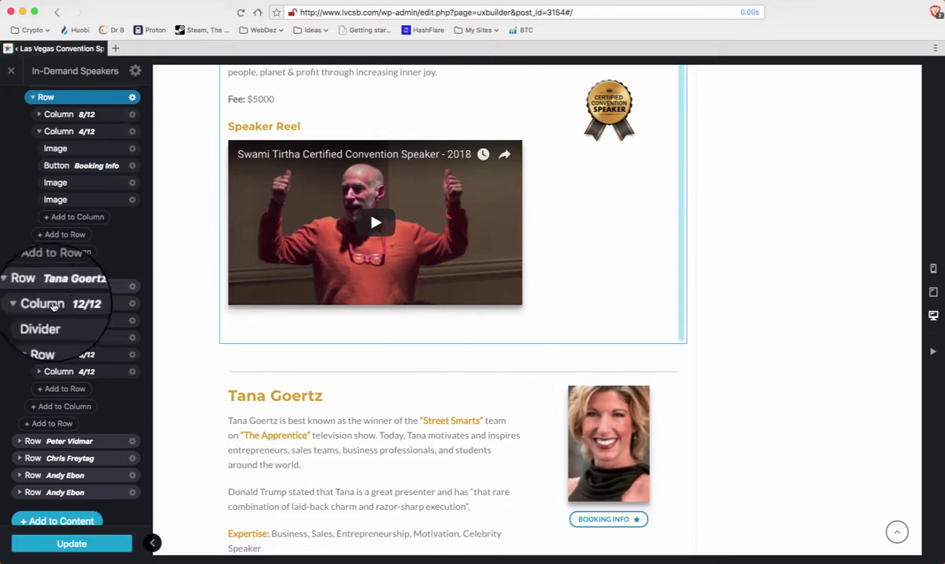
left_click_drag(44, 320, 157, 259)
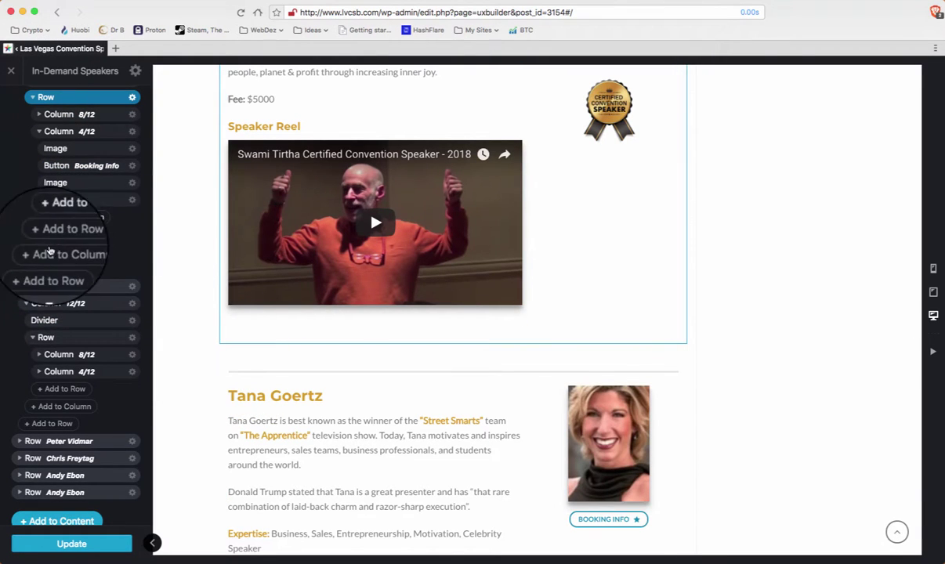
left_click(62, 288)
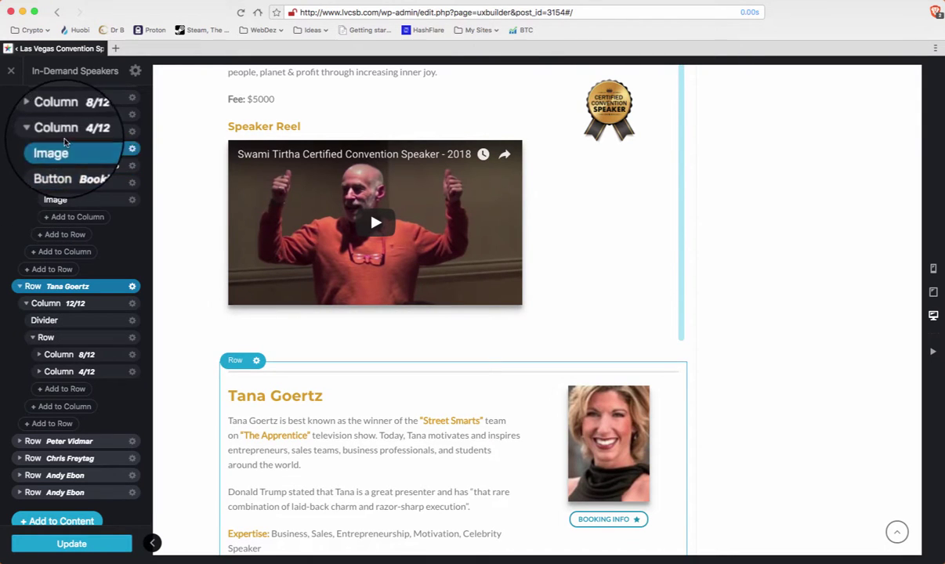
left_click(38, 132)
left_click(39, 189)
scroll(47, 188, "down", 1)
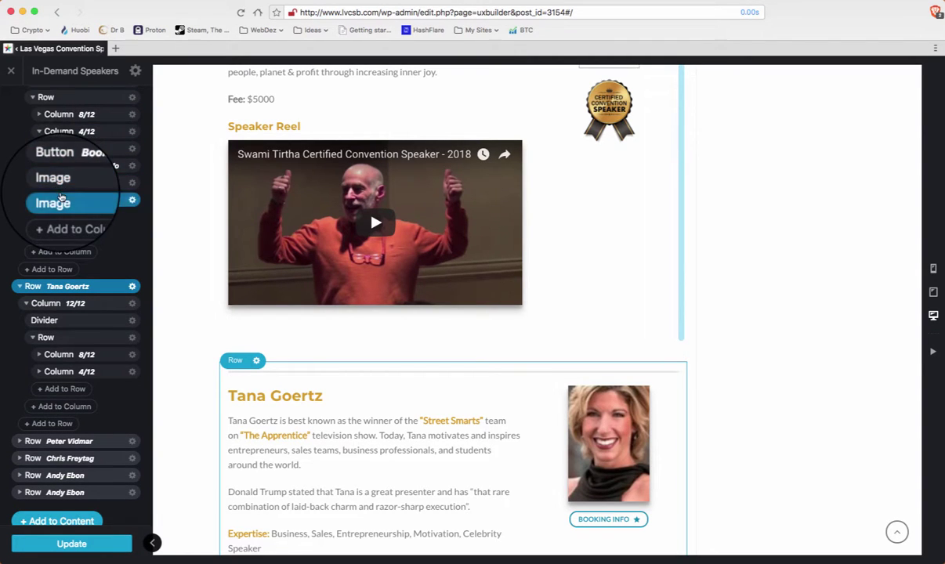
Step: Move the duplicated badge into the fourth speaker's 4/12 column, with the Booking Info button between the photo and the badge
scroll(61, 192, "down", 1)
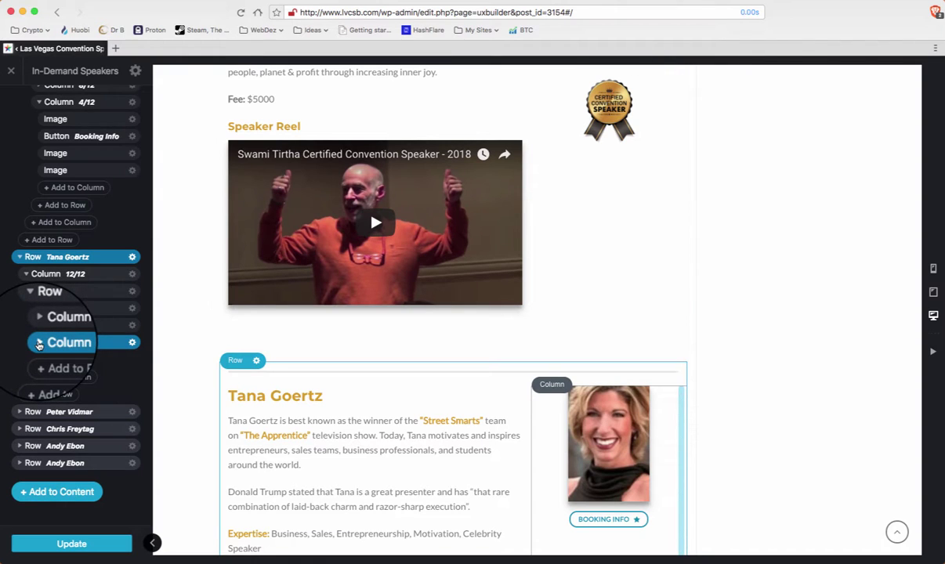
left_click(39, 345)
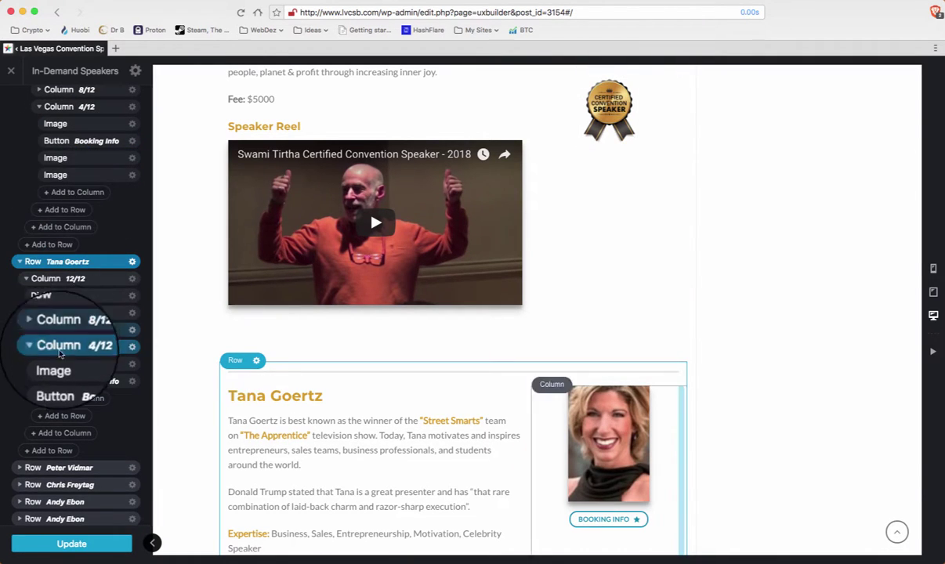
mouse_move(68, 368)
left_mouse_down()
mouse_move(56, 174)
mouse_move(71, 385)
left_mouse_up()
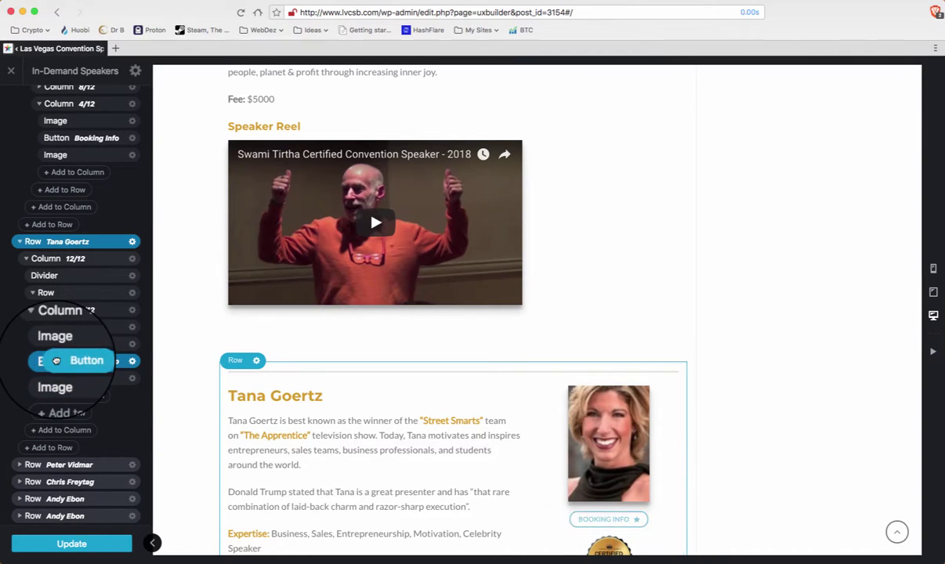
left_click(57, 363)
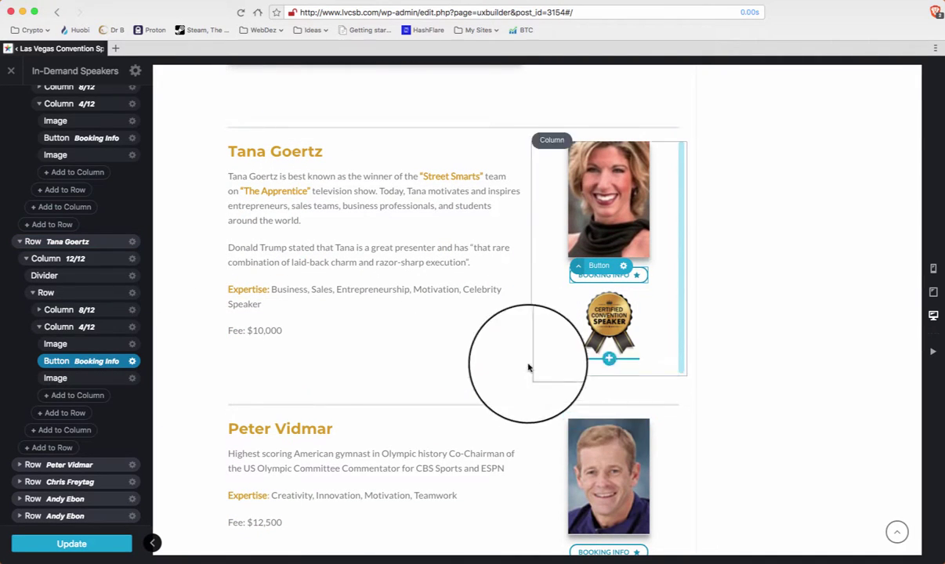
Step: Reload the page builder without saving the badge move and select the last speaker's row in the element list
key("super+r")
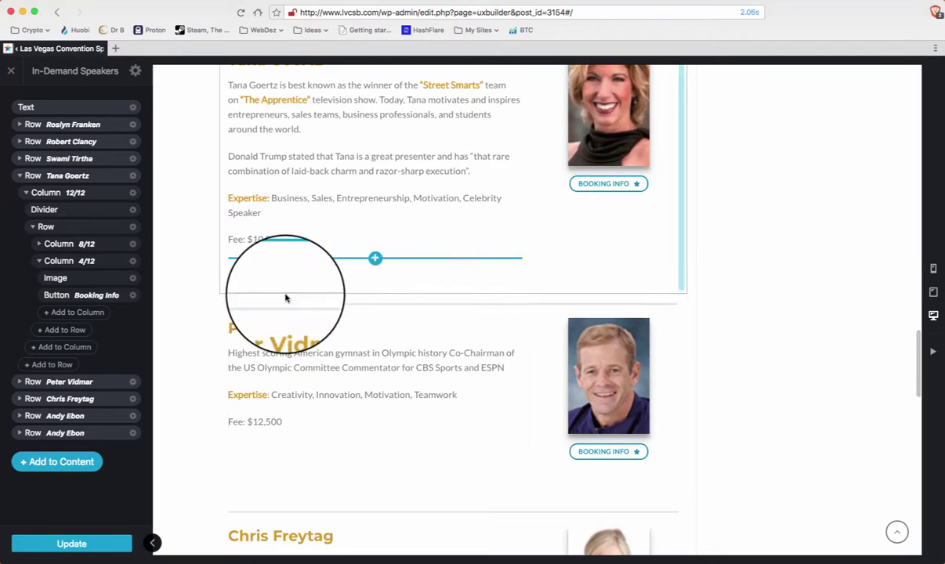
left_click(65, 416)
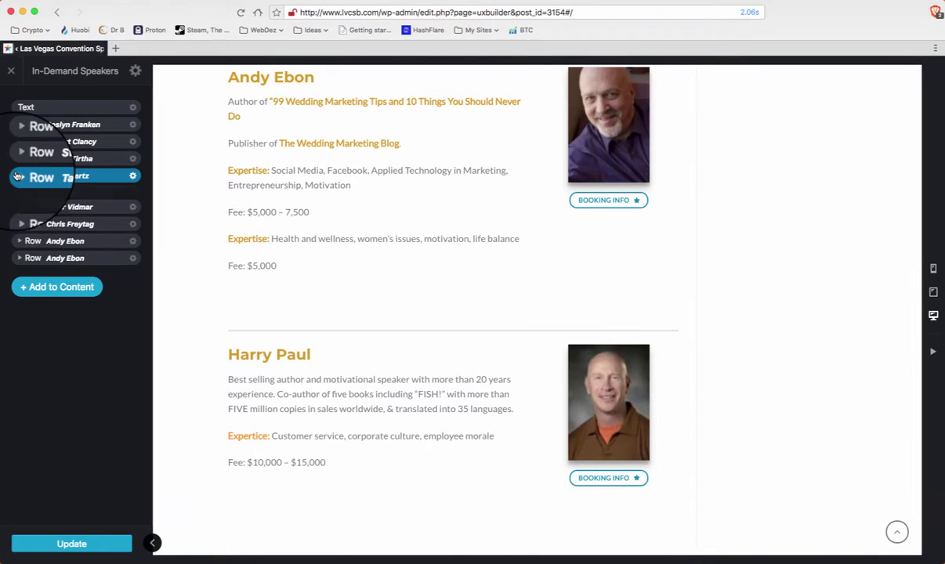
left_click(77, 244)
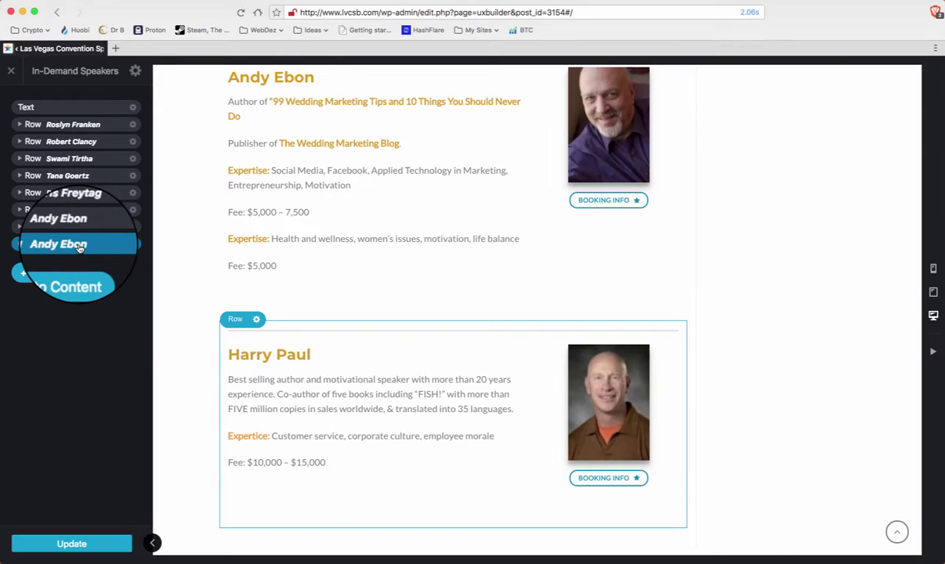
Step: Relabel the last row with the speaker's full name from its heading and apply the change
right_click(79, 248)
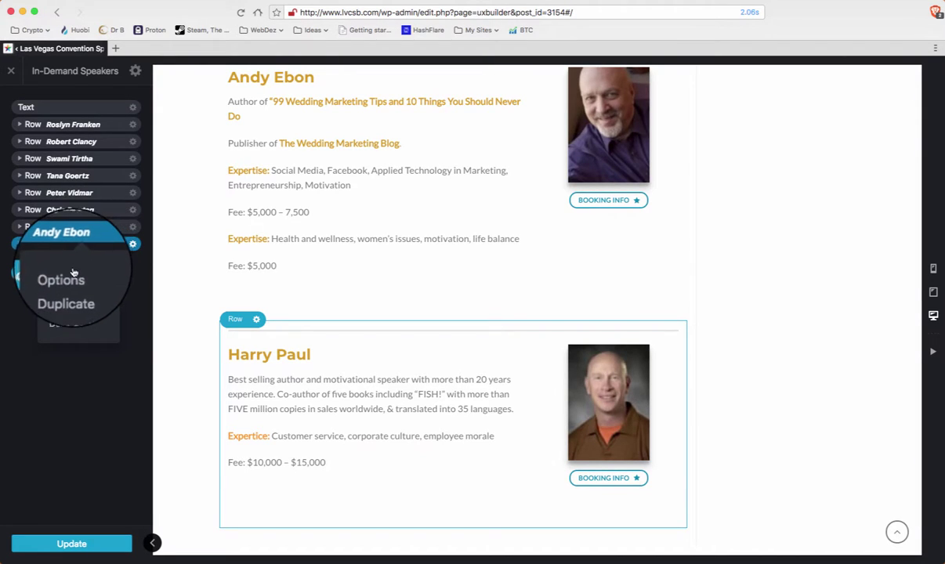
left_click(70, 278)
left_click_drag(45, 161, 2, 157)
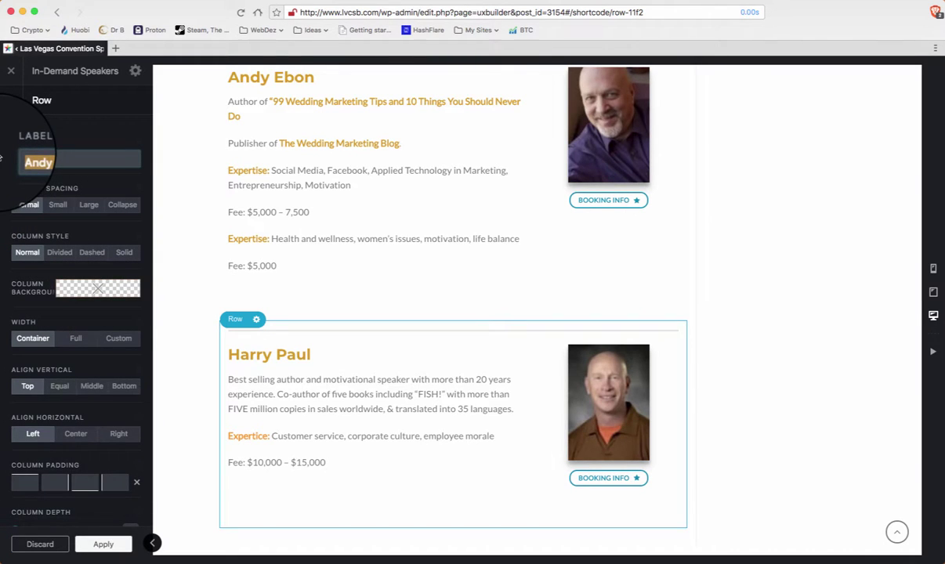
type("Harry Paul")
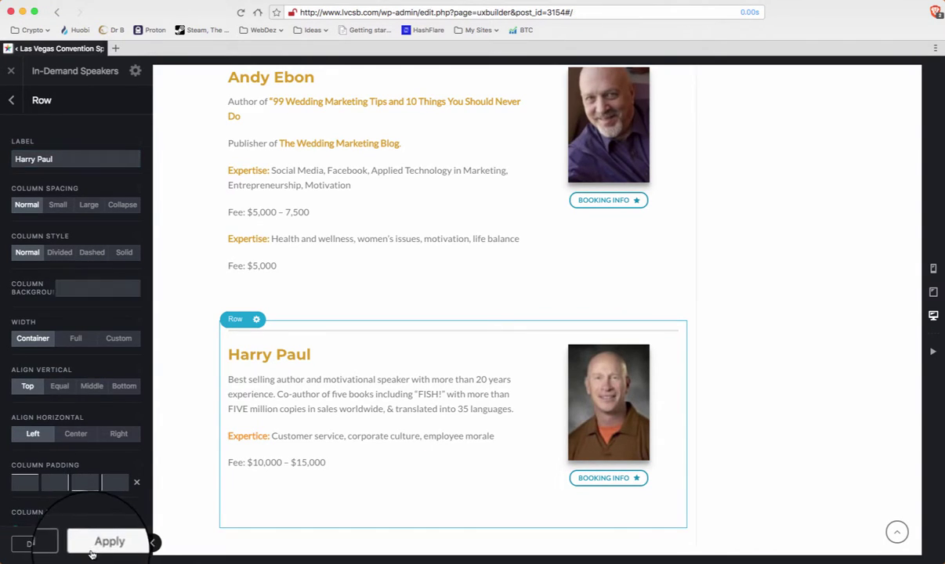
left_click(96, 544)
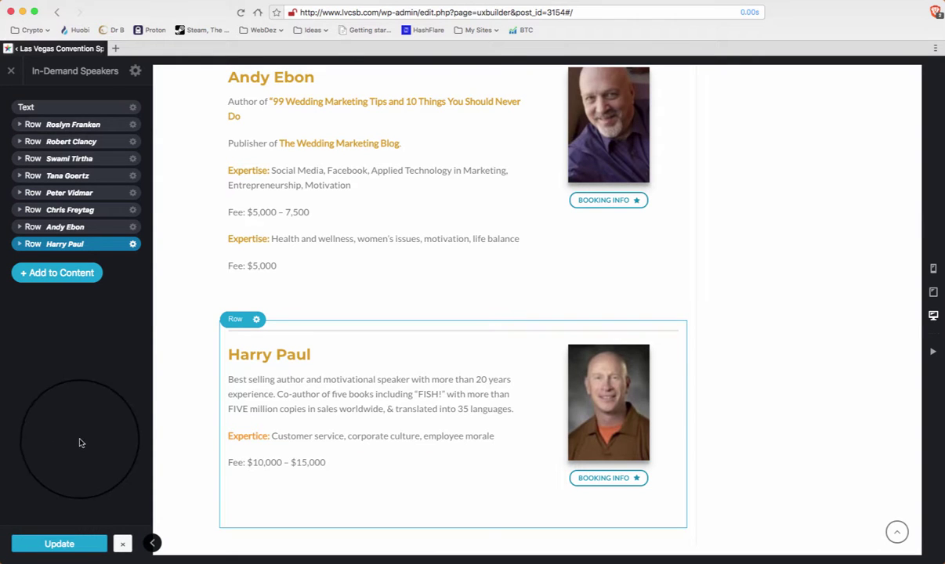
Step: Duplicate the fourth speaker's row and discard the copy
scroll(204, 423, "up", 2)
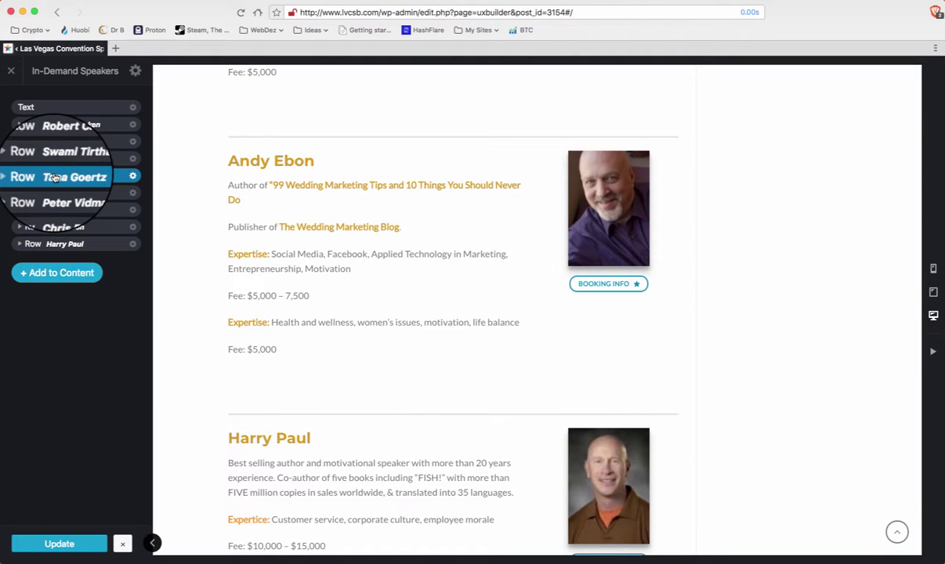
left_click(55, 177)
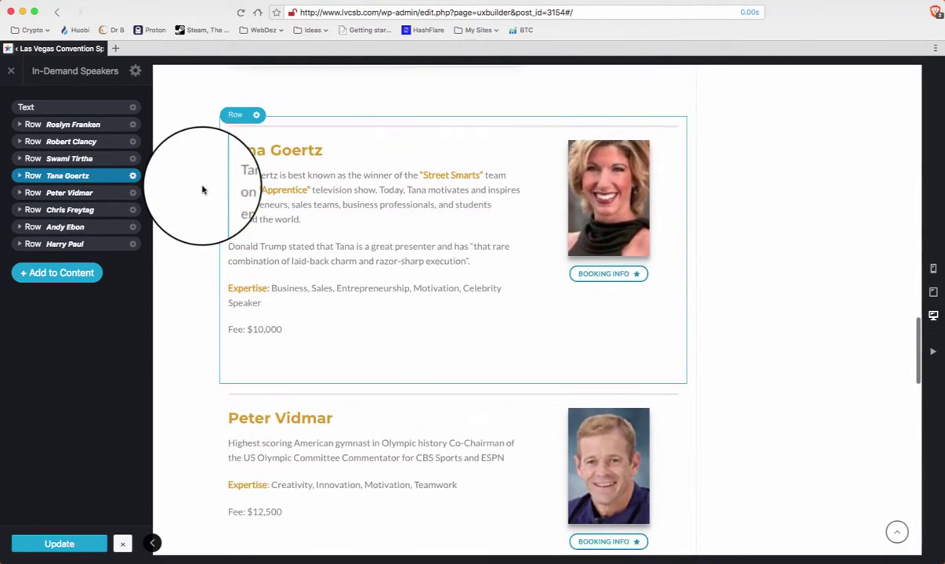
right_click(55, 177)
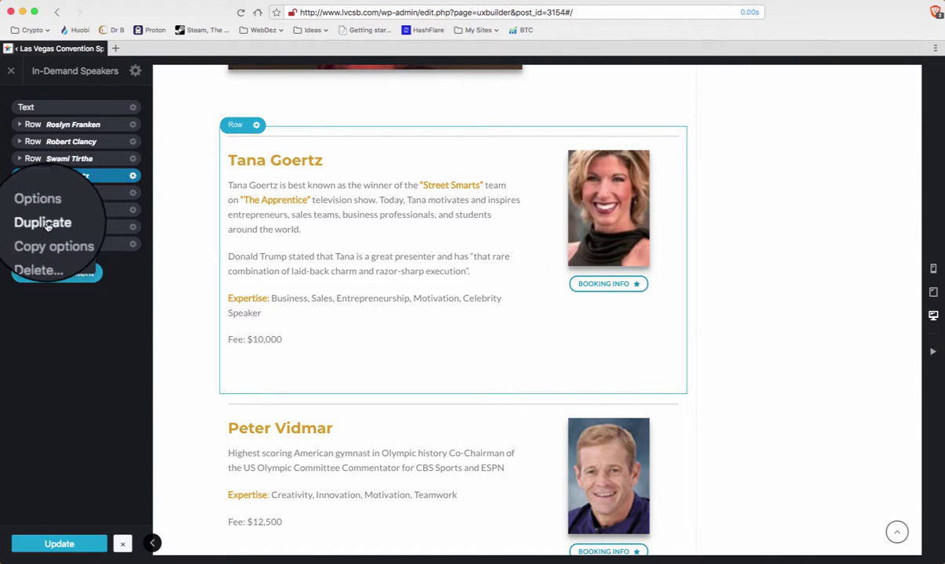
left_click(47, 225)
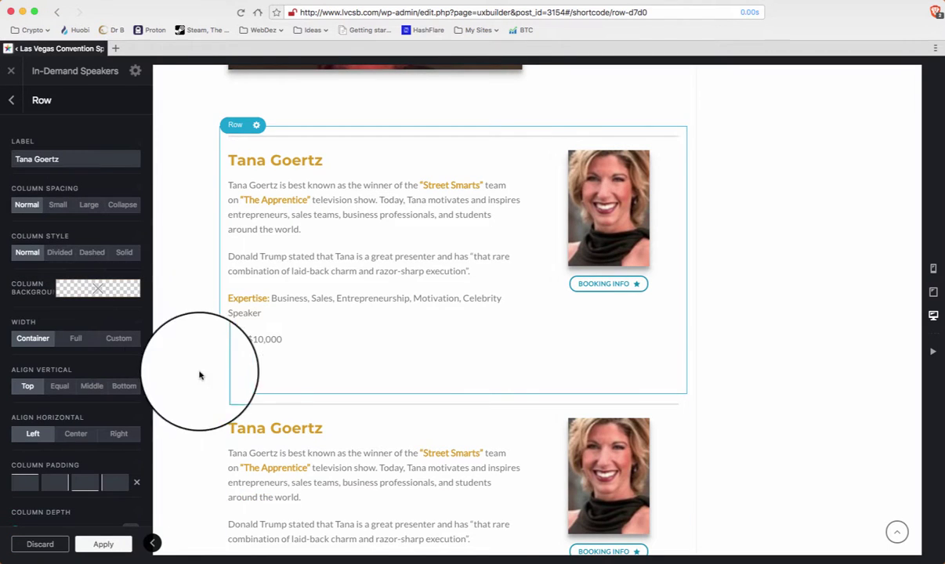
scroll(316, 486, "down", 4)
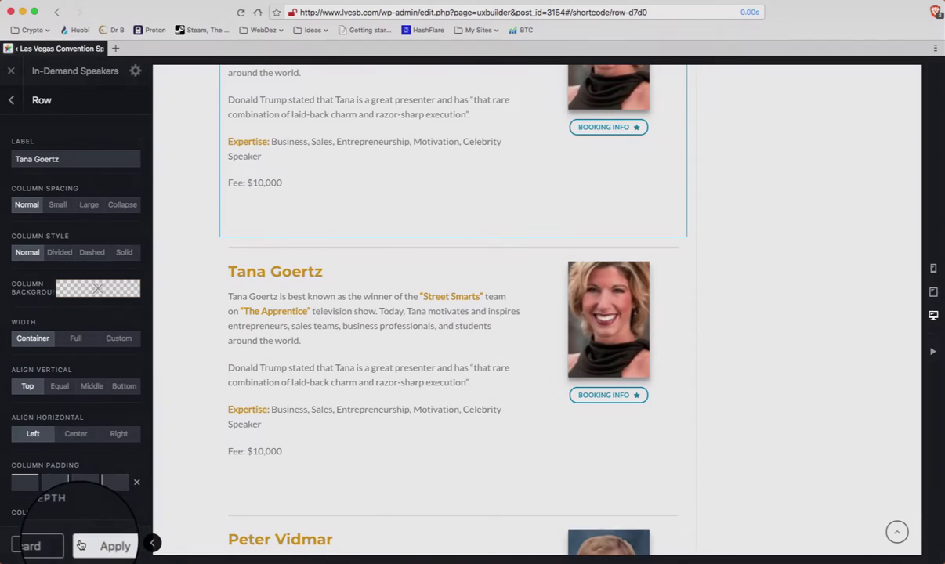
left_click(35, 544)
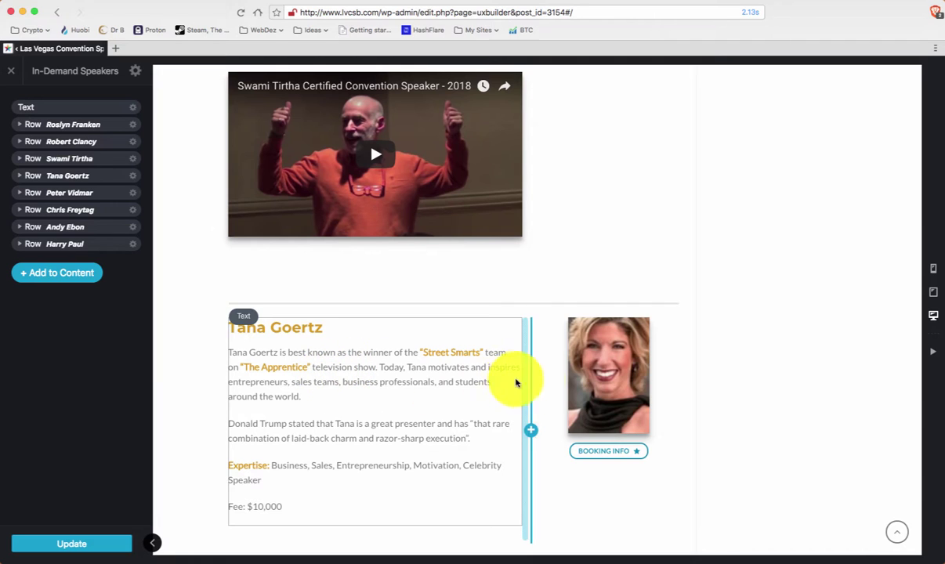
Step: View the fourth speaker's photo settings, and open and close the text editor for the bio
left_click(620, 375)
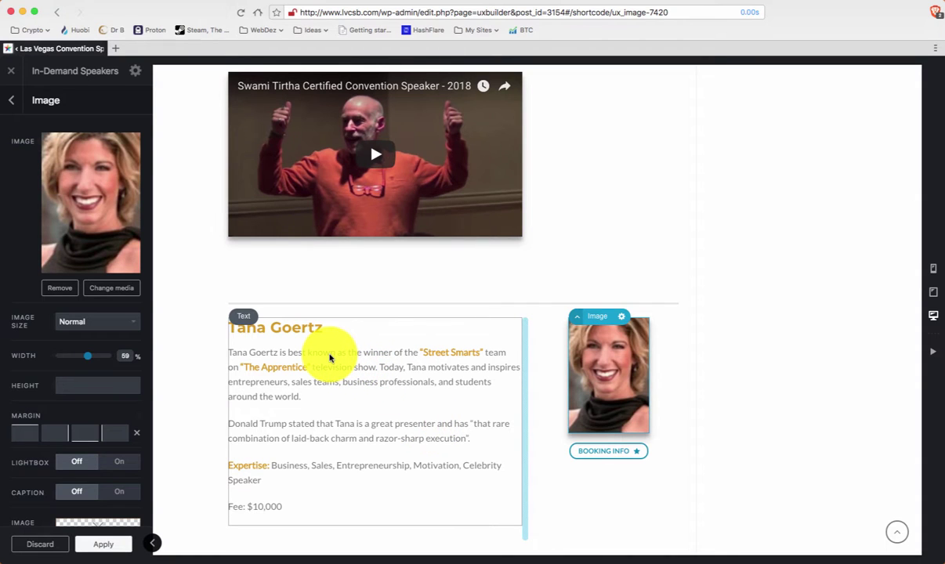
left_click(329, 358)
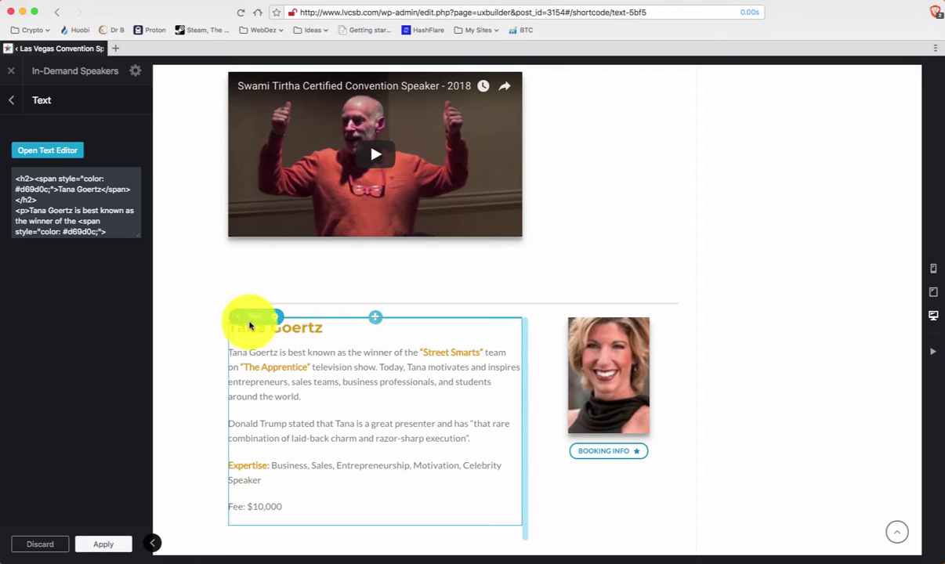
left_click(64, 154)
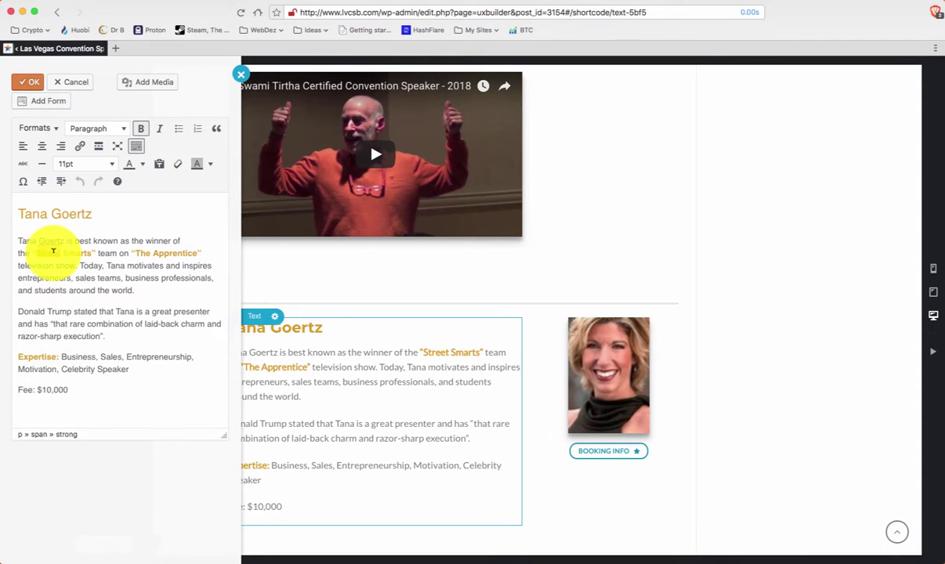
left_click(284, 282)
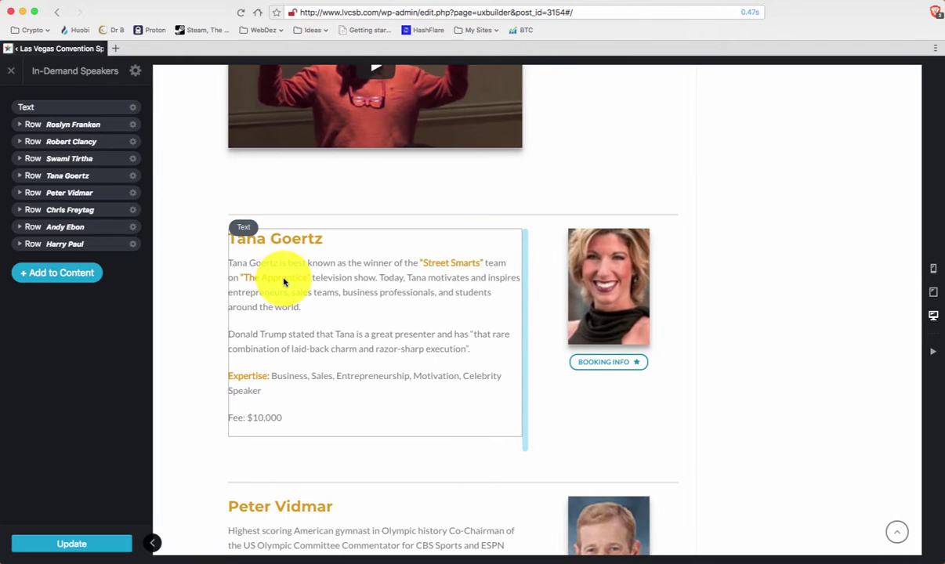
Step: Try replacing the name in the fourth speaker's heading in the text editor, remove the typed text and cancel the edit
left_click(284, 282)
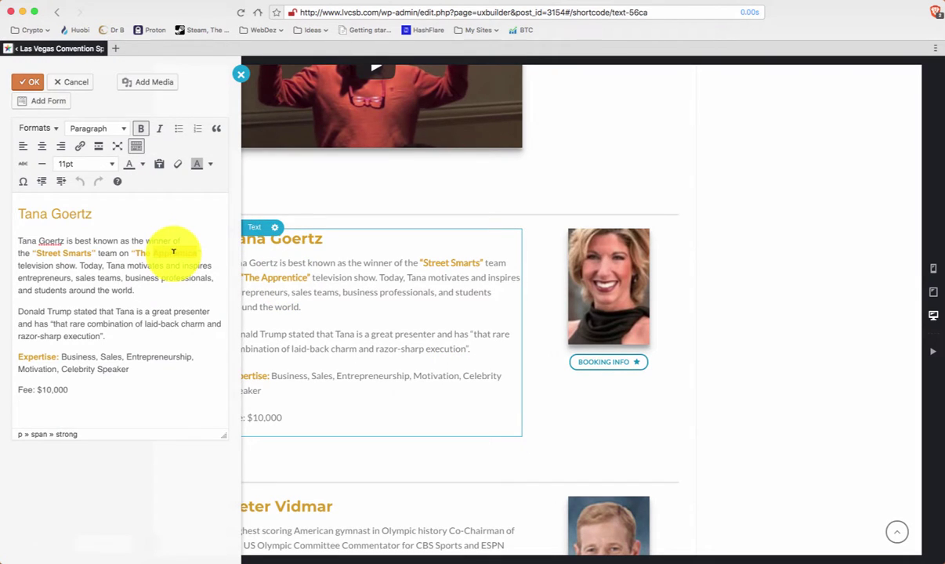
double_click(162, 255)
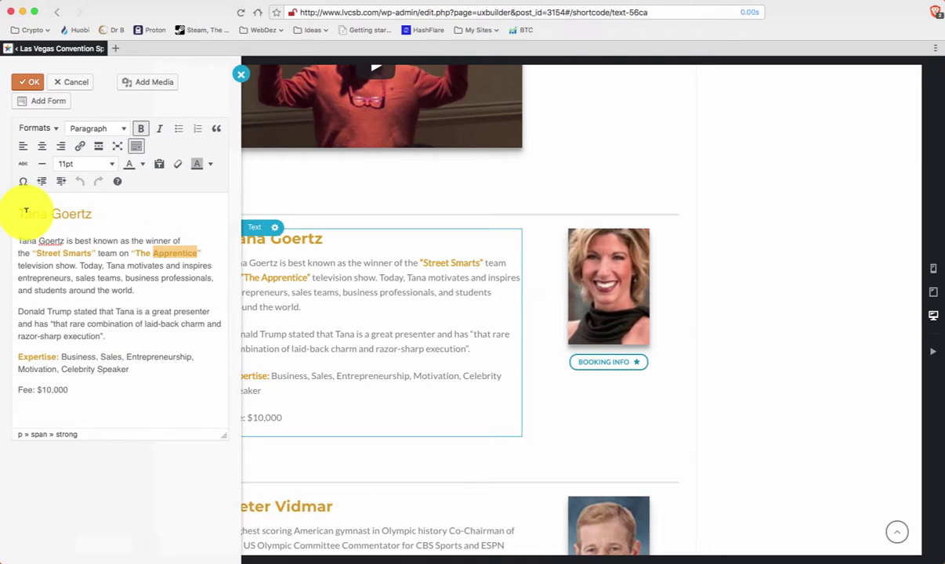
left_click(26, 211)
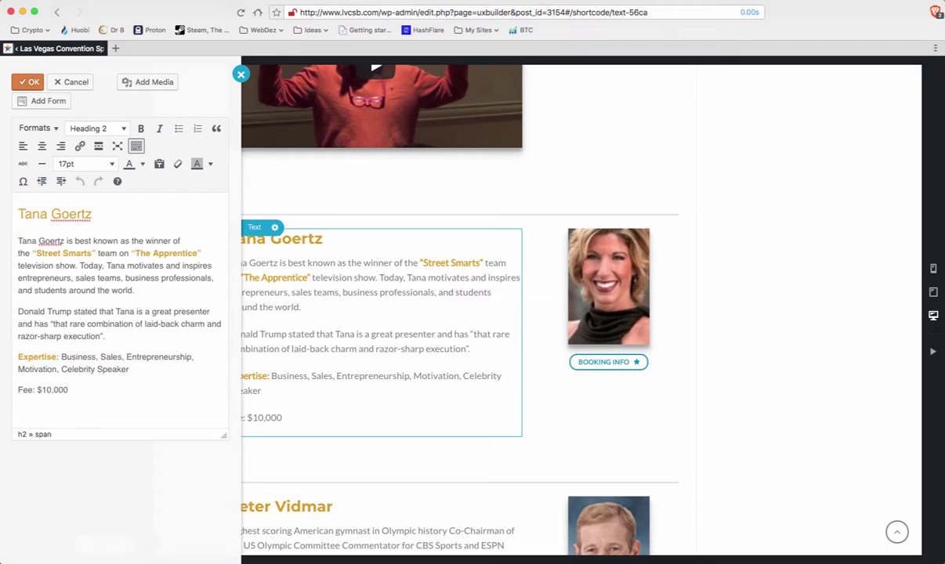
type("Pete")
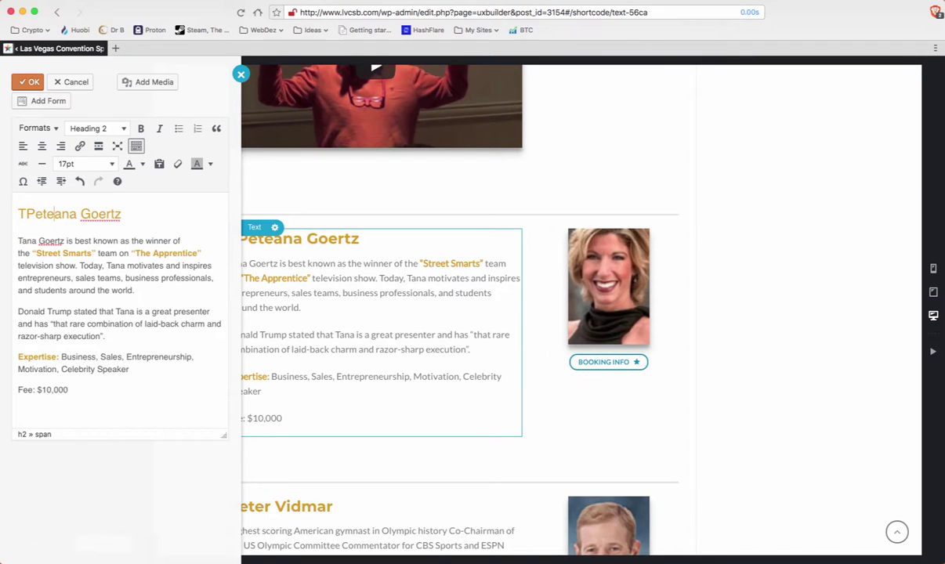
key("BackSpace")
key("BackSpace")
key("BackSpace")
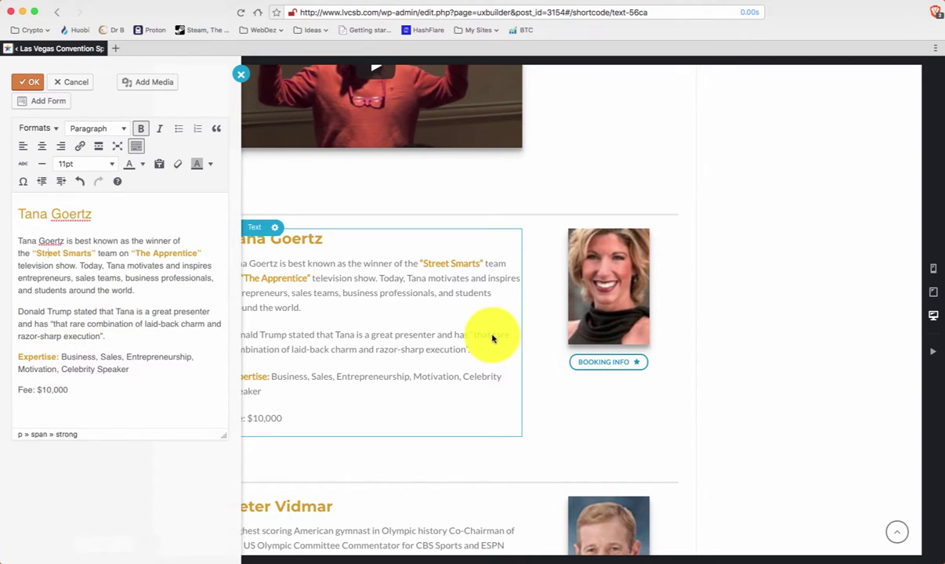
left_click(71, 85)
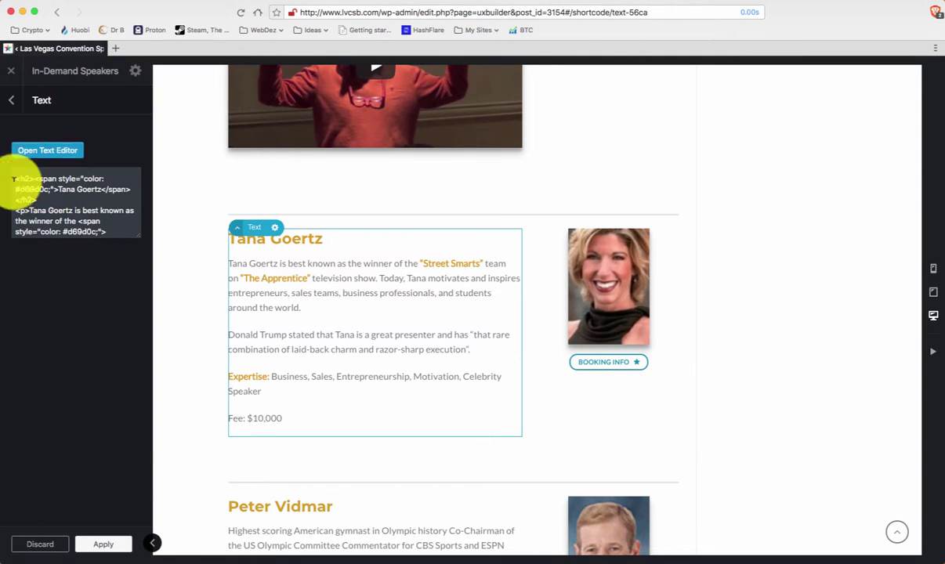
left_click(109, 544)
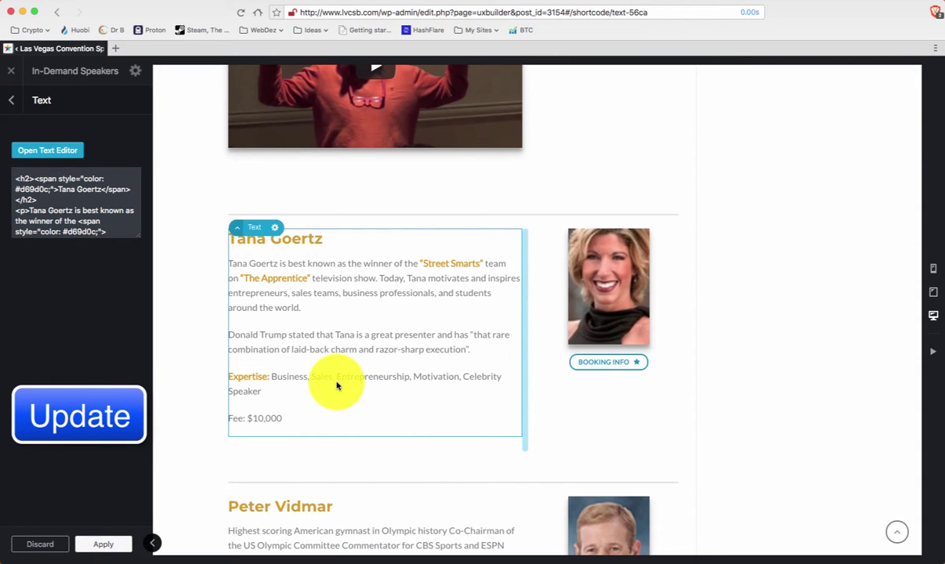
scroll(337, 385, "down", 5)
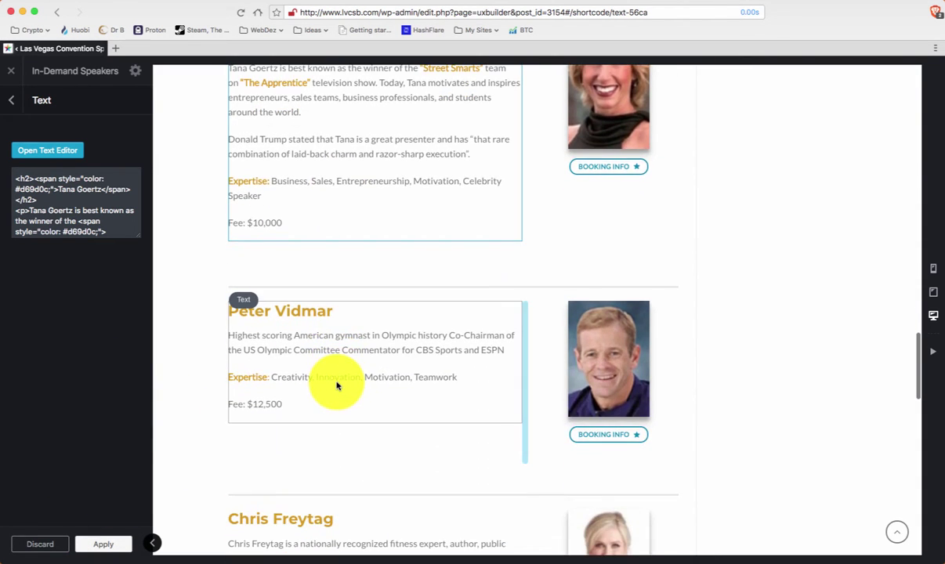
scroll(337, 385, "down", 10)
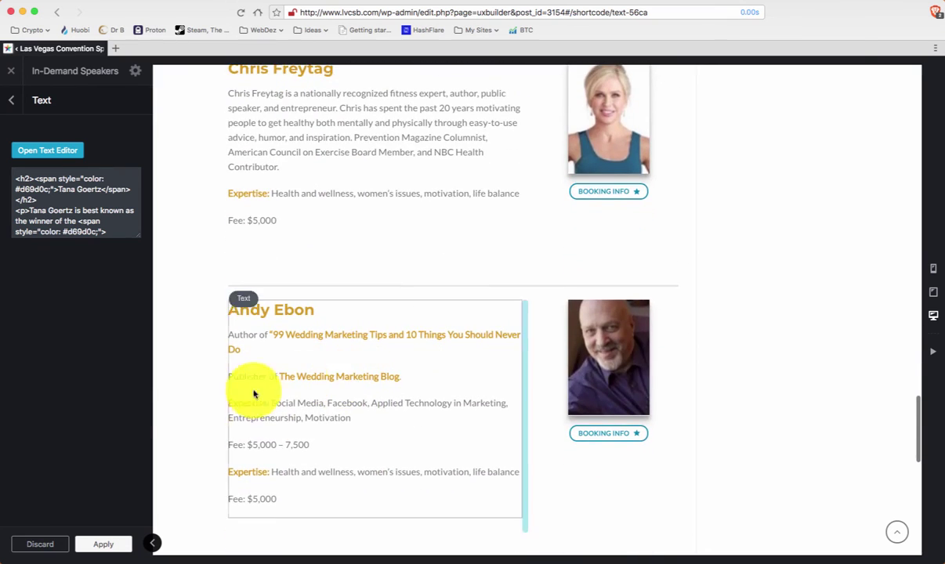